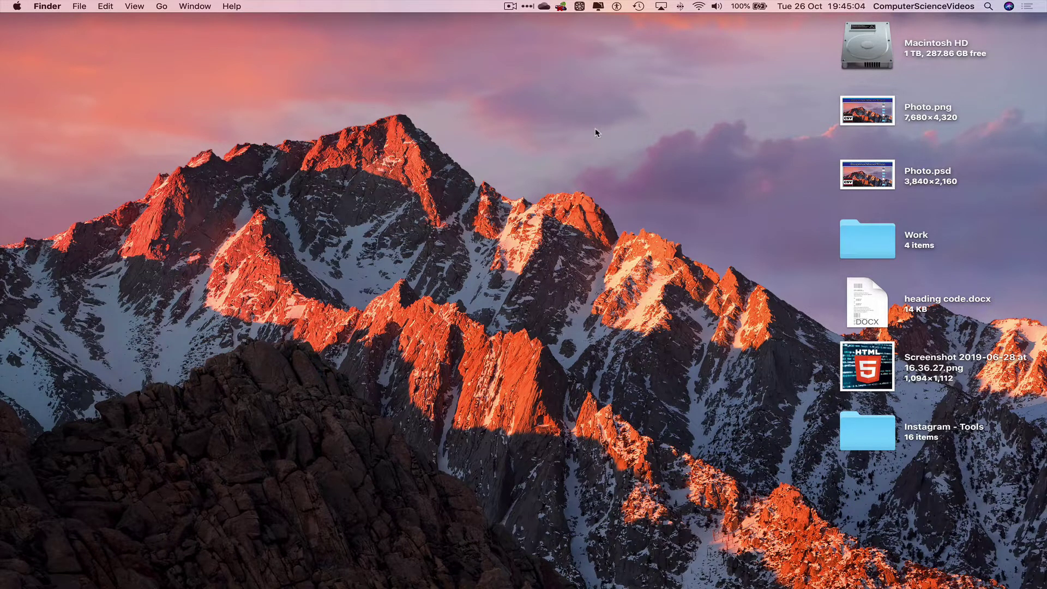
Restore the minimized Finder window showing the Documents folder from the Dock.
click(49, 580)
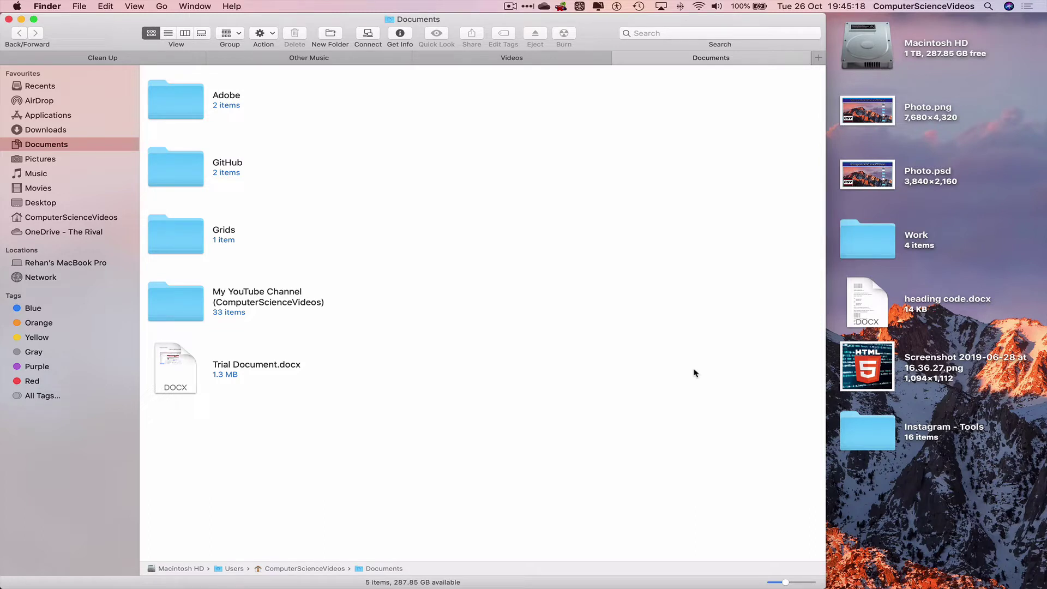
On the empty desktop Space, create a new folder named 'Work to Transfer'.
key(ctrl+Right)
right_click(652, 84)
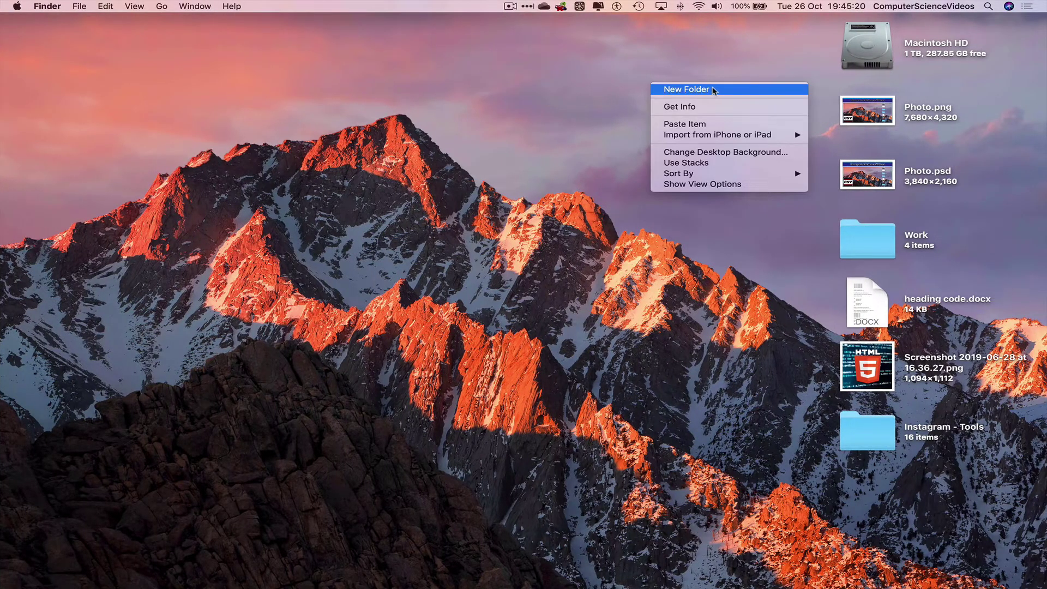
click(656, 87)
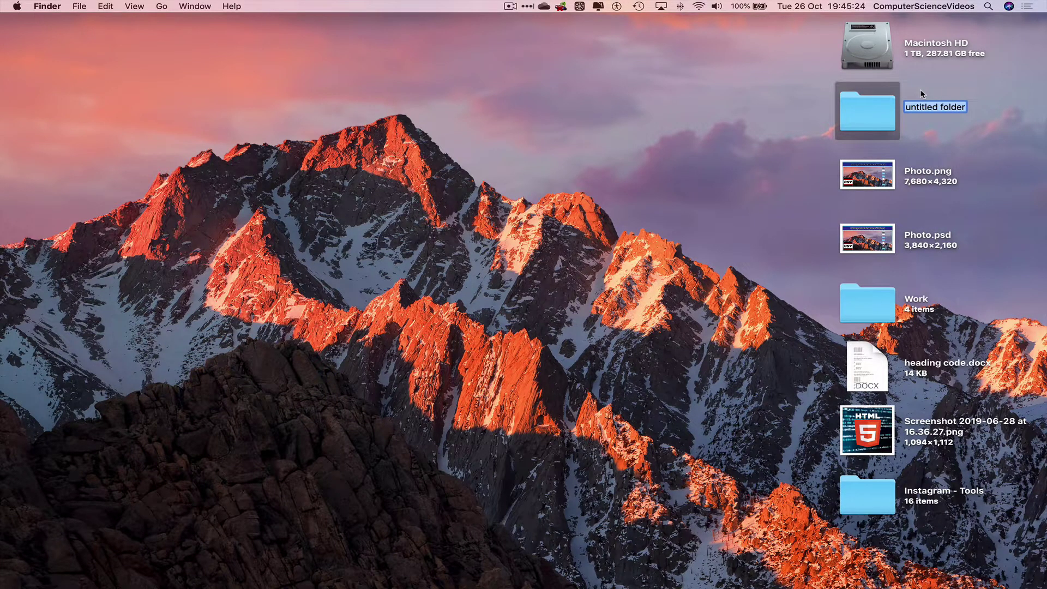
text(Work to Transfer)
click(671, 164)
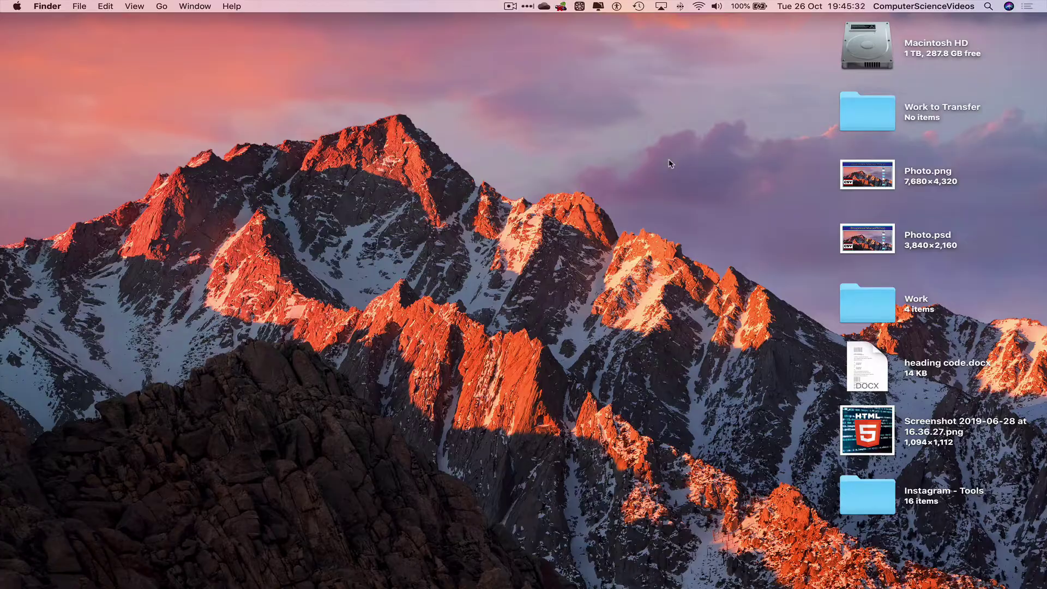
Copy 2018-10-04.jpg, word.jpg and the 2018-10-04 screenshot PNG from Clean Up.
key(F11)
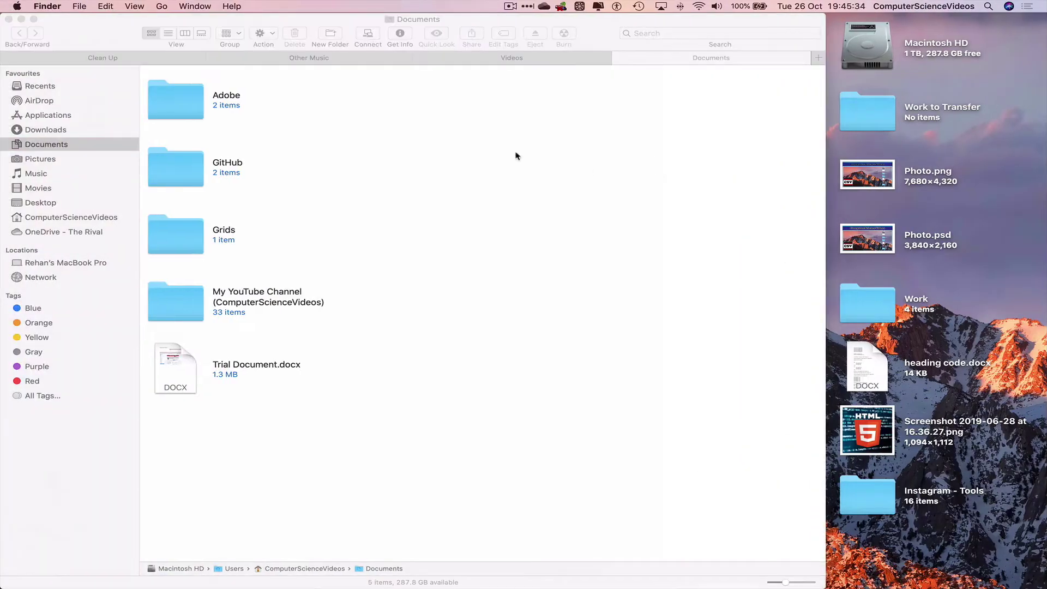
click(103, 58)
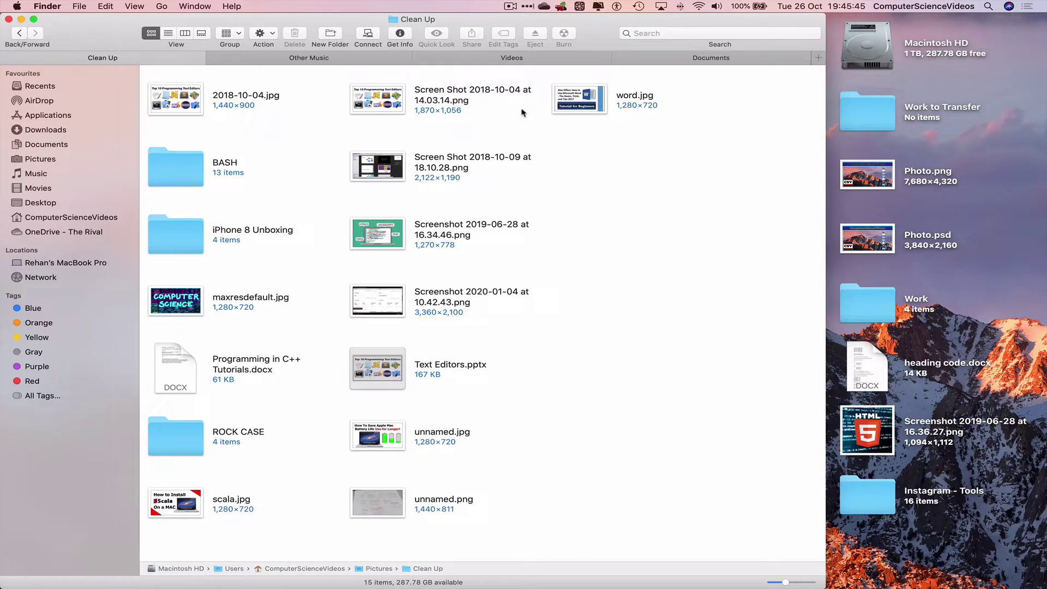
drag(726, 106, 196, 98)
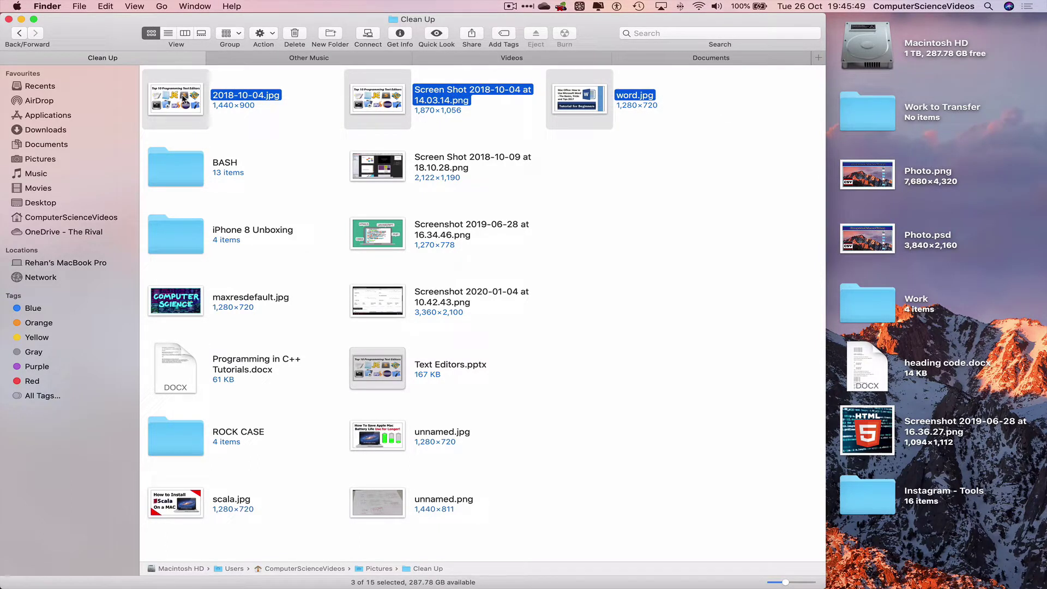
right_click(184, 98)
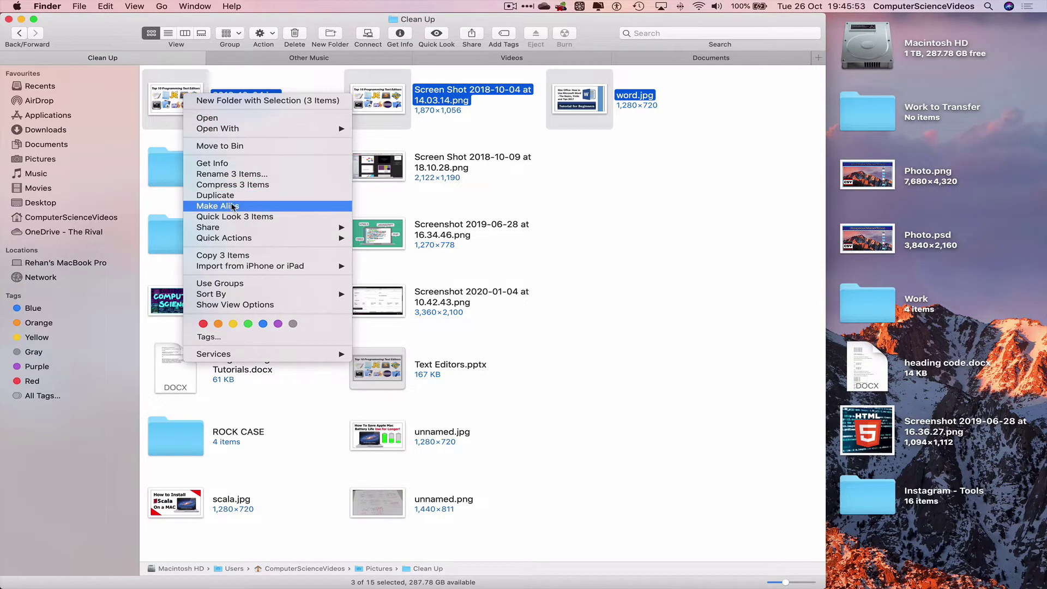
click(759, 228)
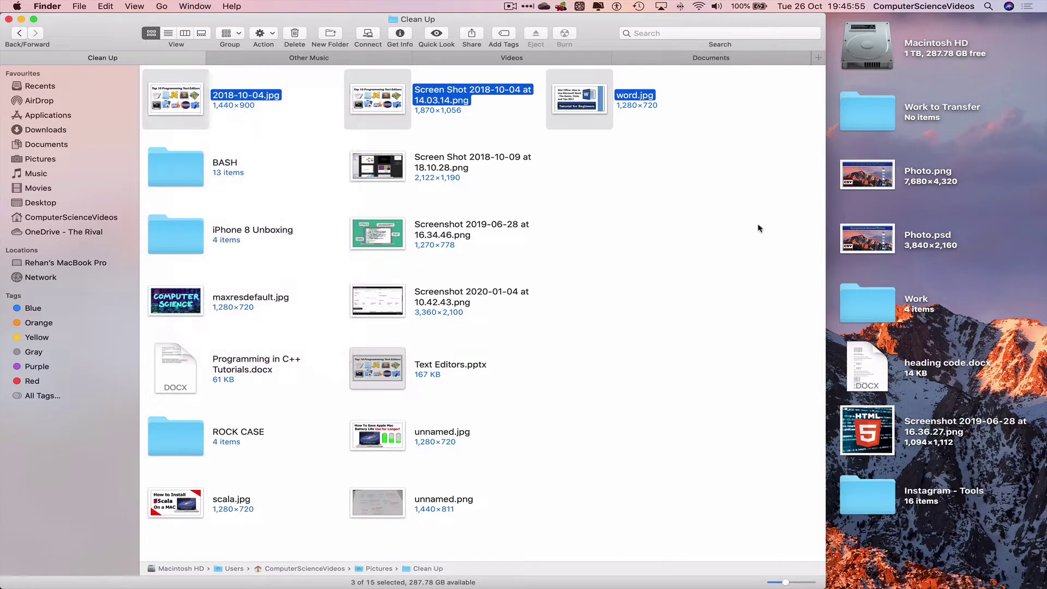
Paste the three copied files into the Work to Transfer folder, shown as icons.
click(888, 110)
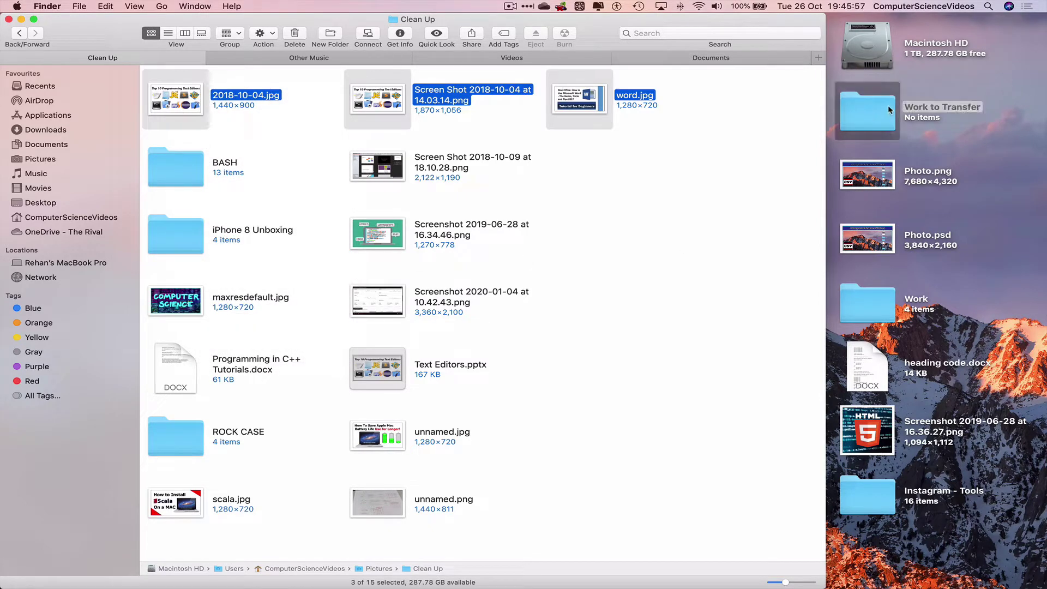
double_click(887, 111)
drag(166, 33, 594, 102)
click(541, 108)
right_click(737, 199)
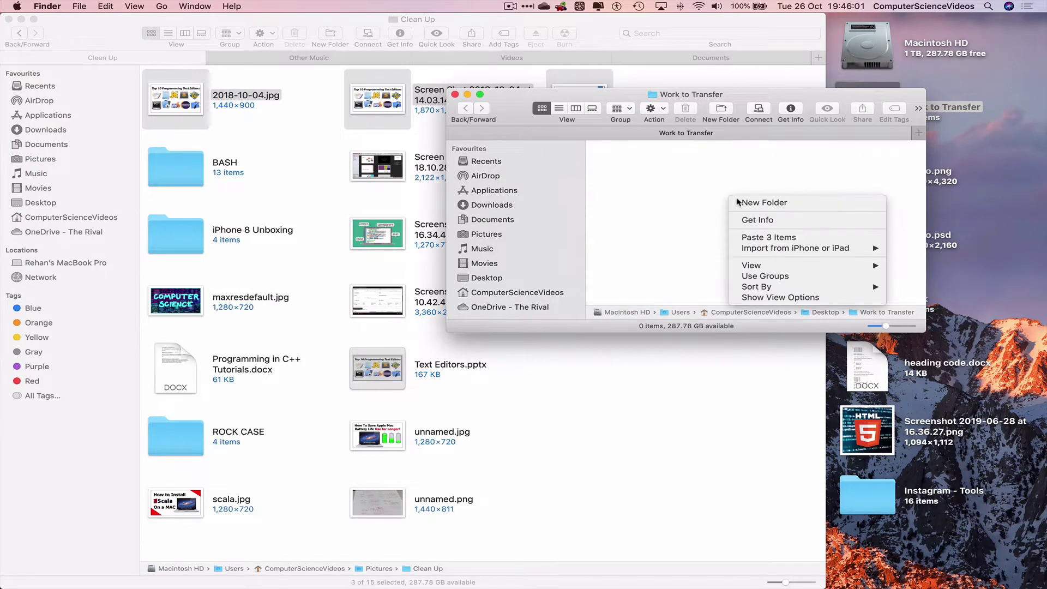
click(763, 237)
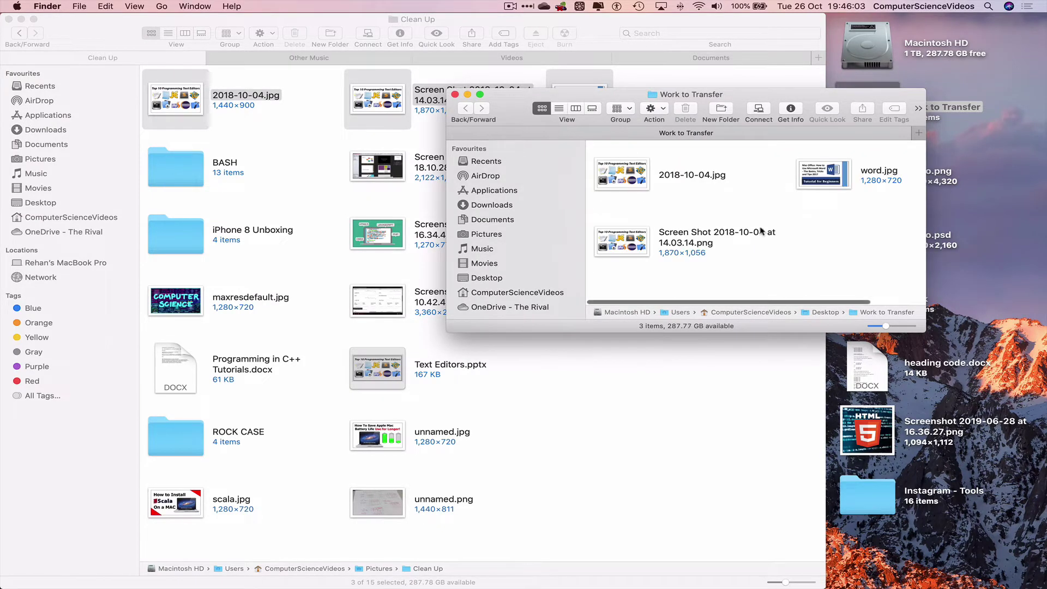
drag(764, 95, 897, 117)
Copy Edison.mp3 from Other Music into the Work to Transfer folder.
click(310, 88)
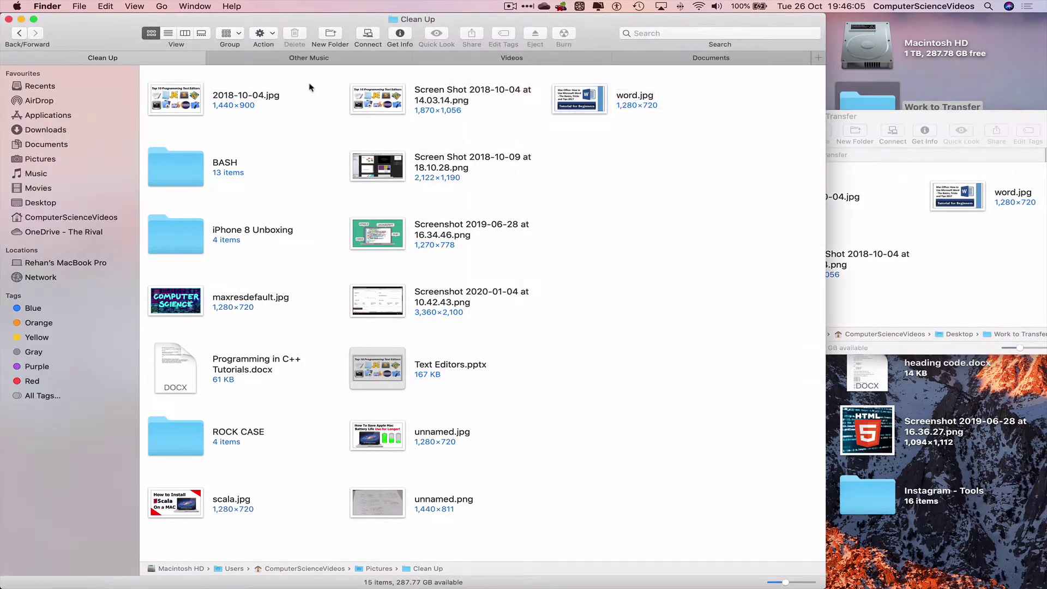
click(309, 57)
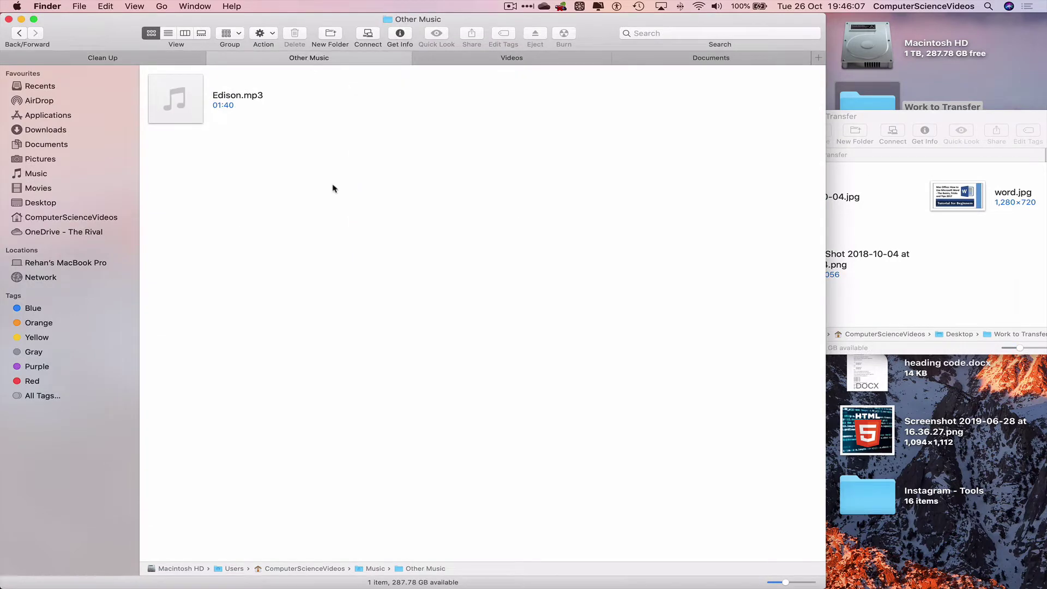
drag(333, 188, 147, 79)
right_click(162, 82)
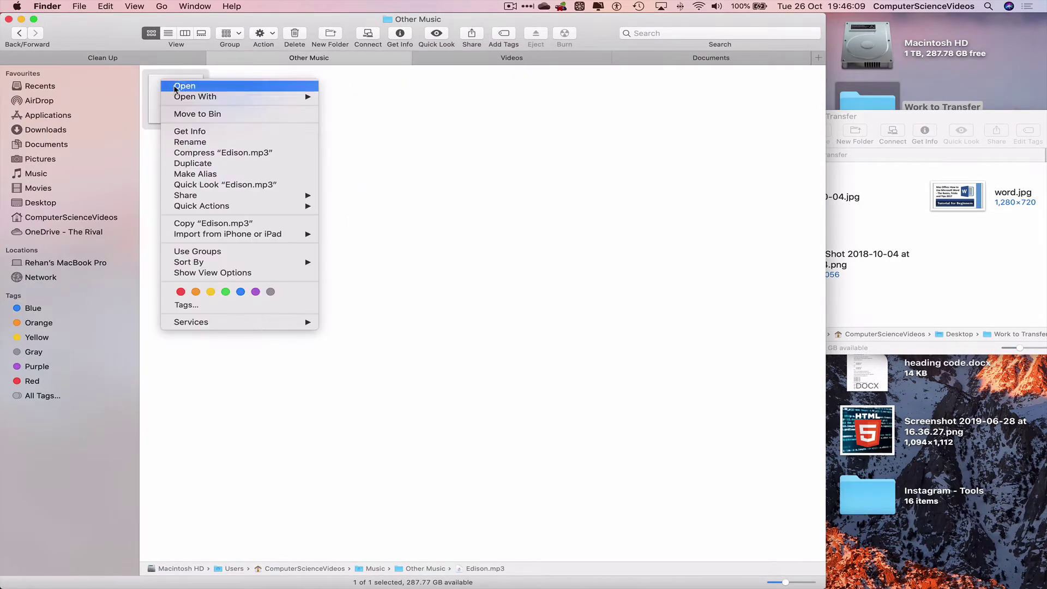
click(371, 143)
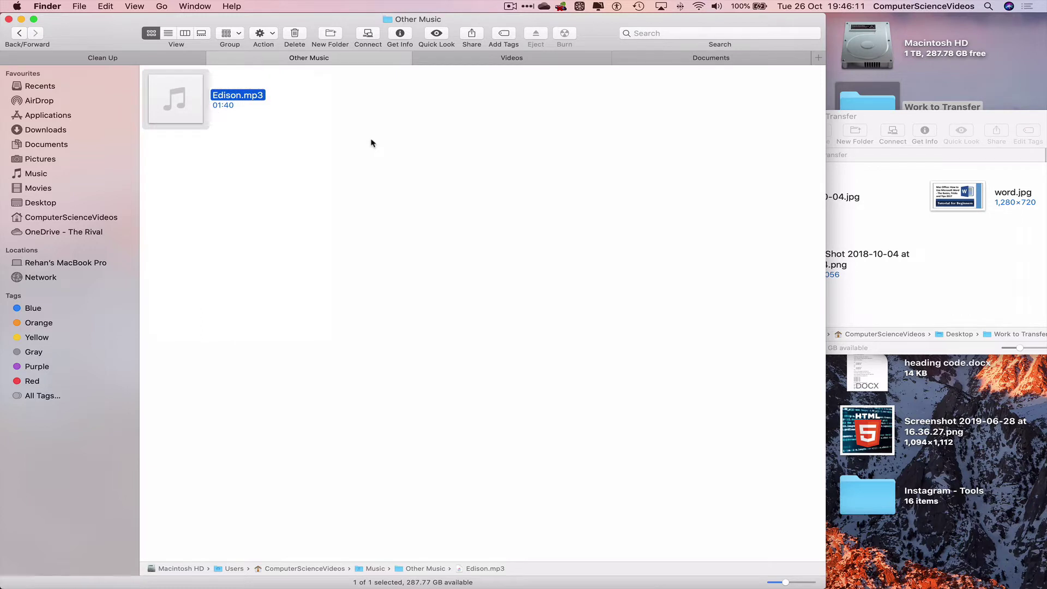
key(super+c)
click(1018, 214)
drag(1001, 121, 828, 88)
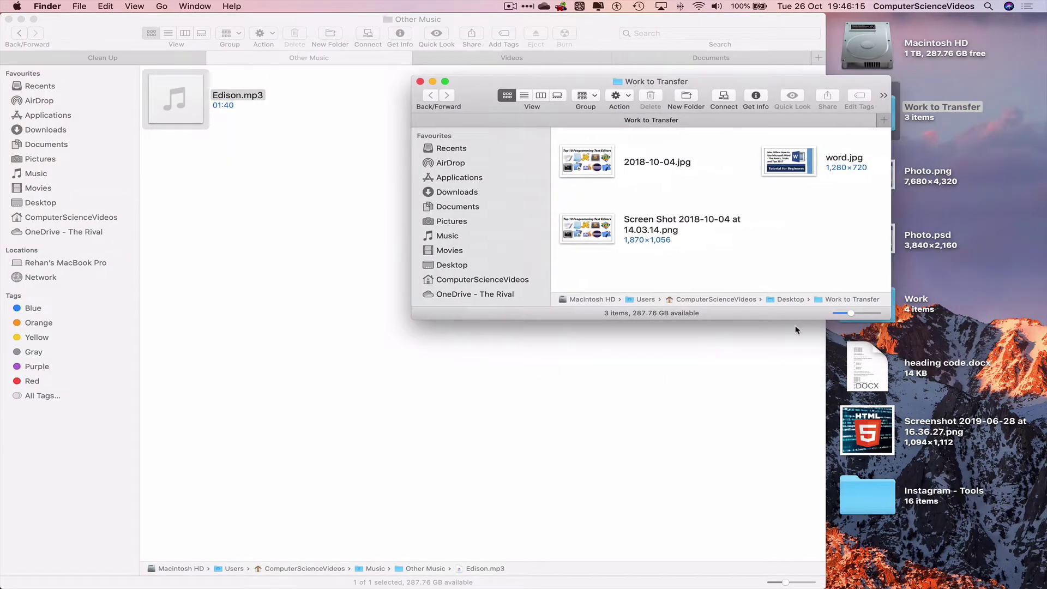
double_click(781, 319)
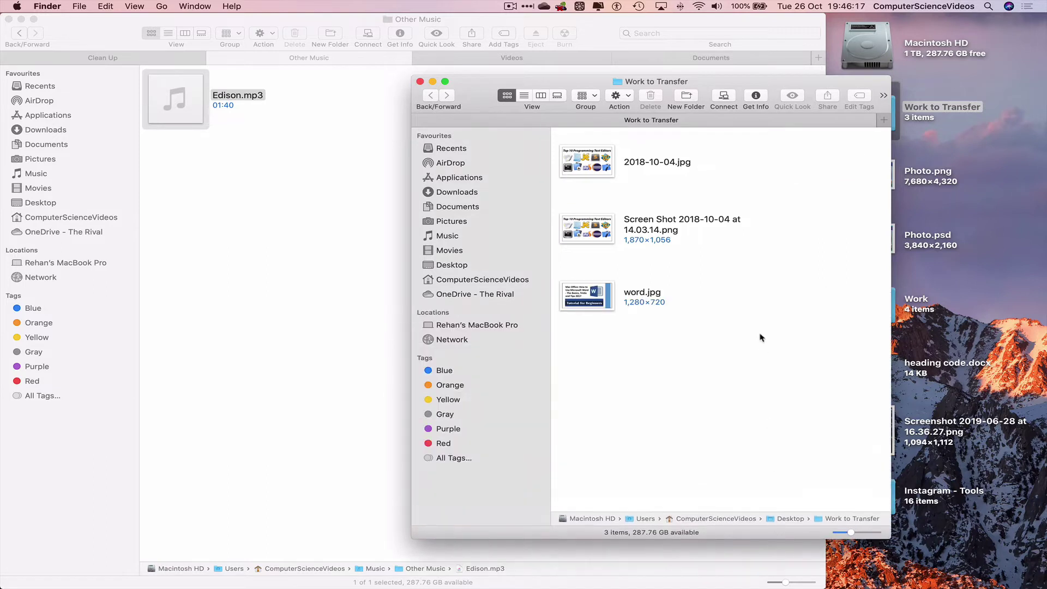
right_click(761, 338)
click(817, 375)
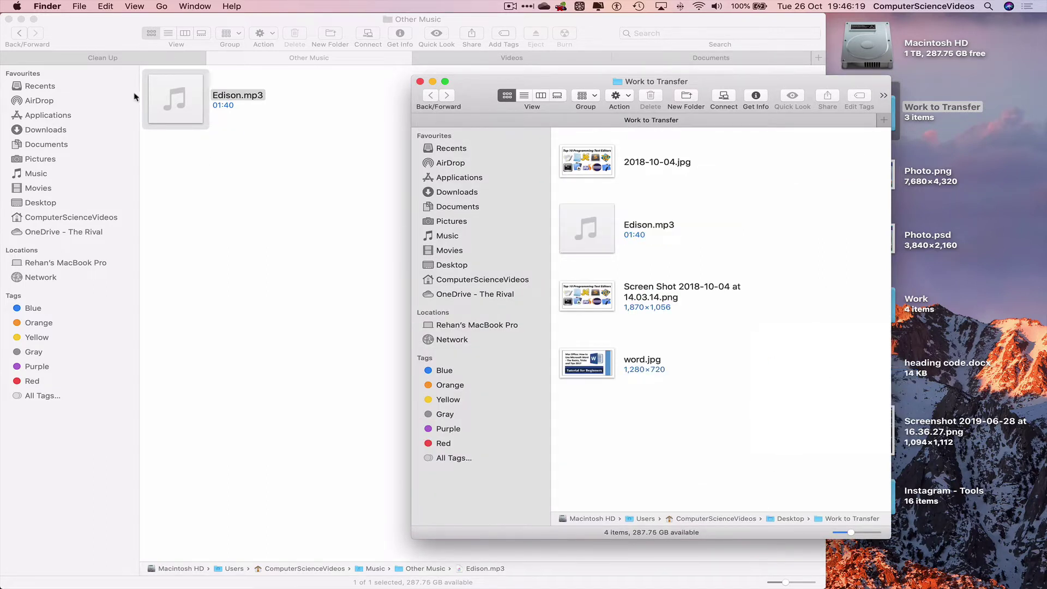
Copy IMG_0911.MOV from Videos into Work to Transfer, bringing it to five items.
click(265, 145)
click(512, 57)
drag(365, 206, 191, 87)
right_click(191, 86)
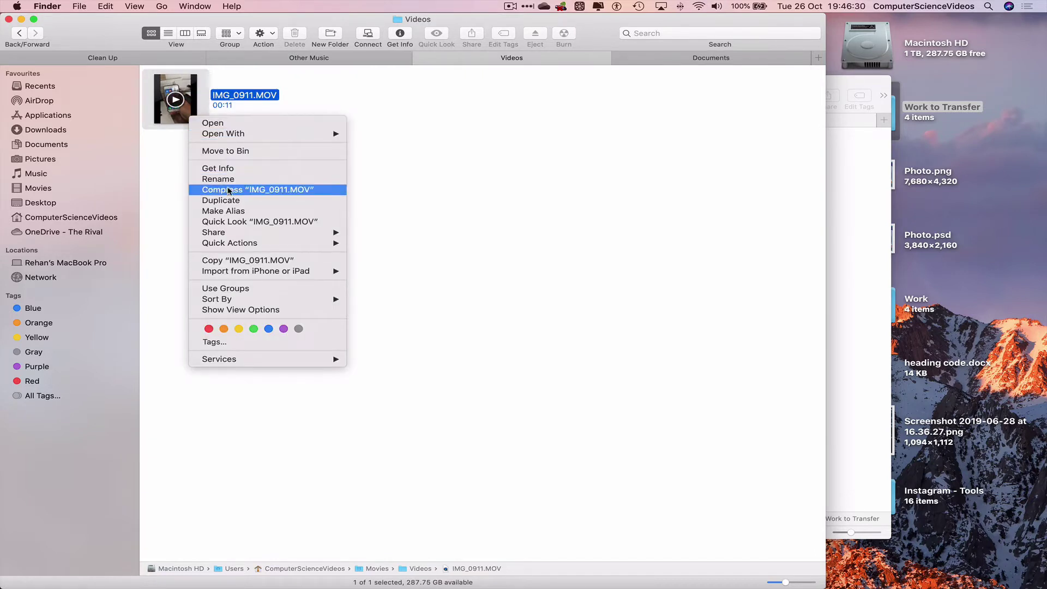
click(235, 261)
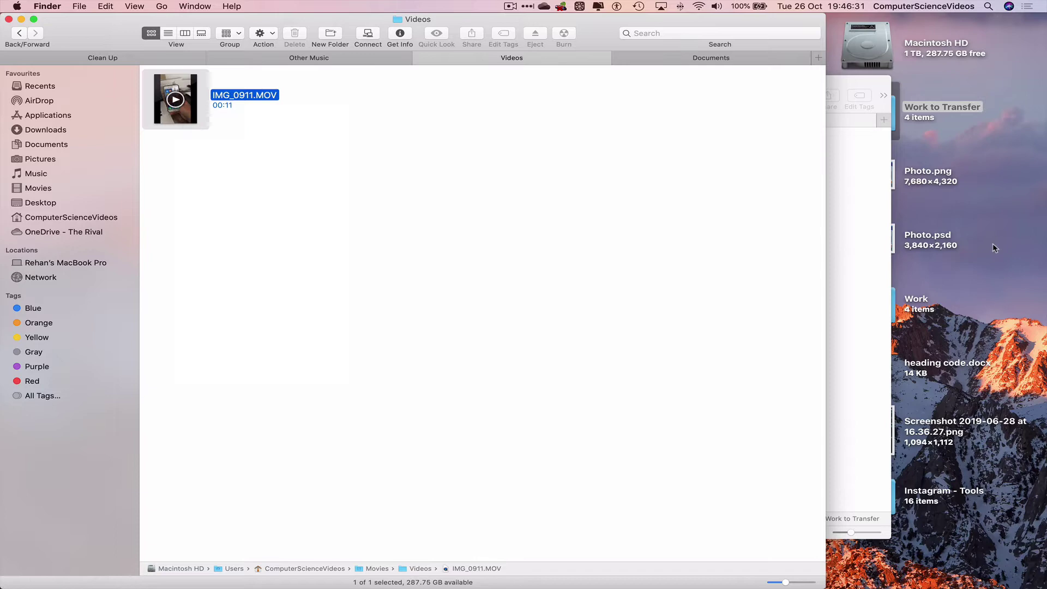
click(865, 213)
right_click(811, 180)
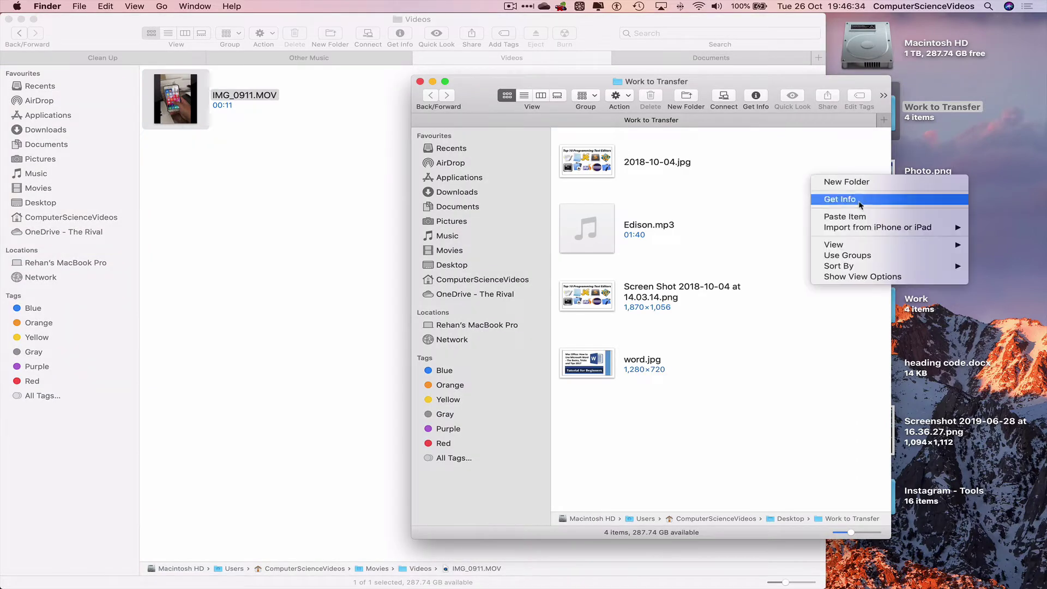
click(850, 216)
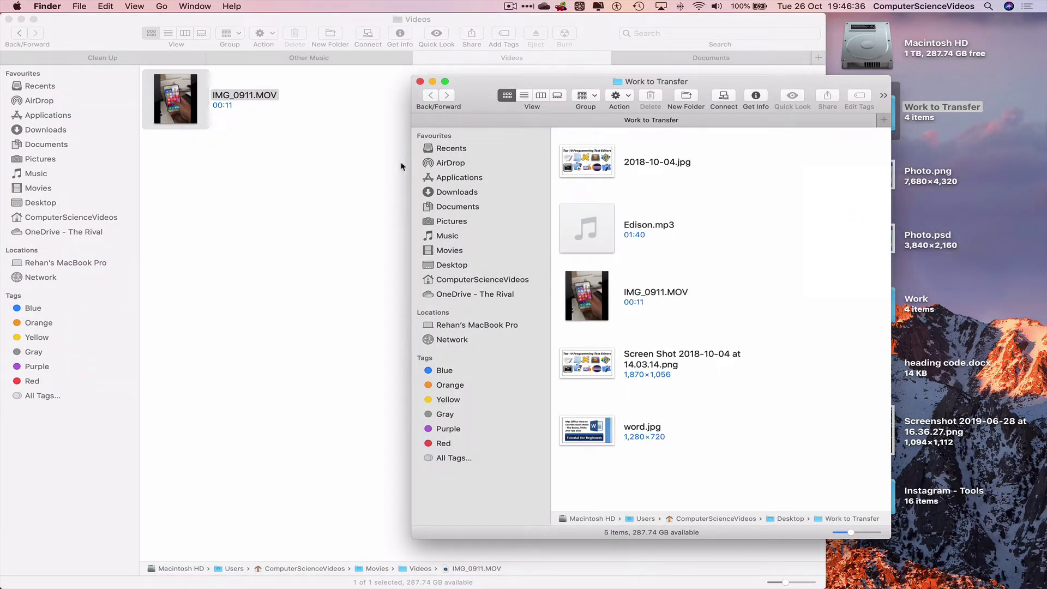
click(334, 188)
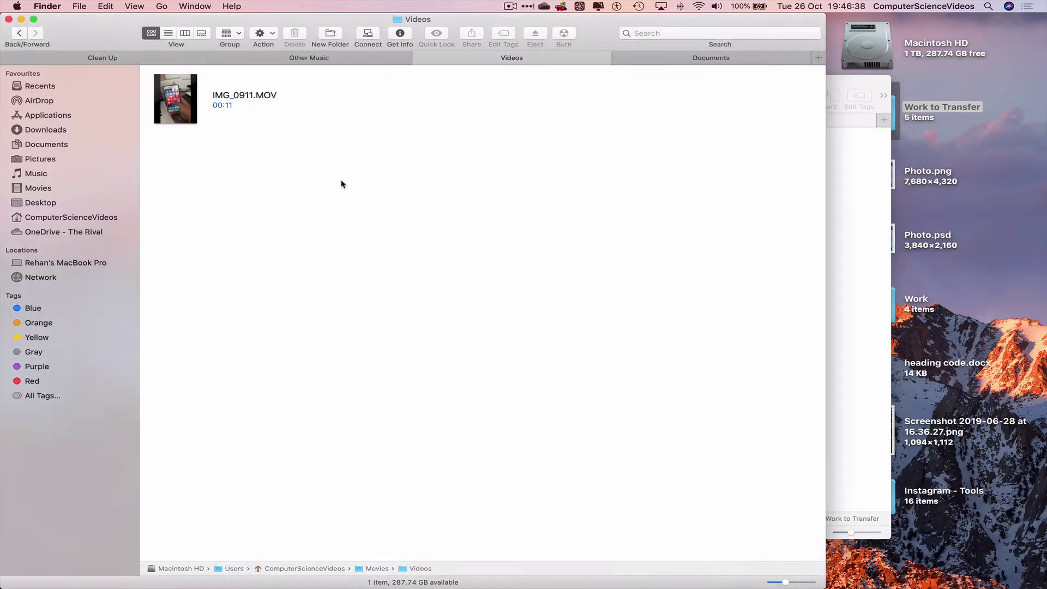
Copy Trial Document.docx from Documents into Work to Transfer, then close that folder's window.
click(737, 60)
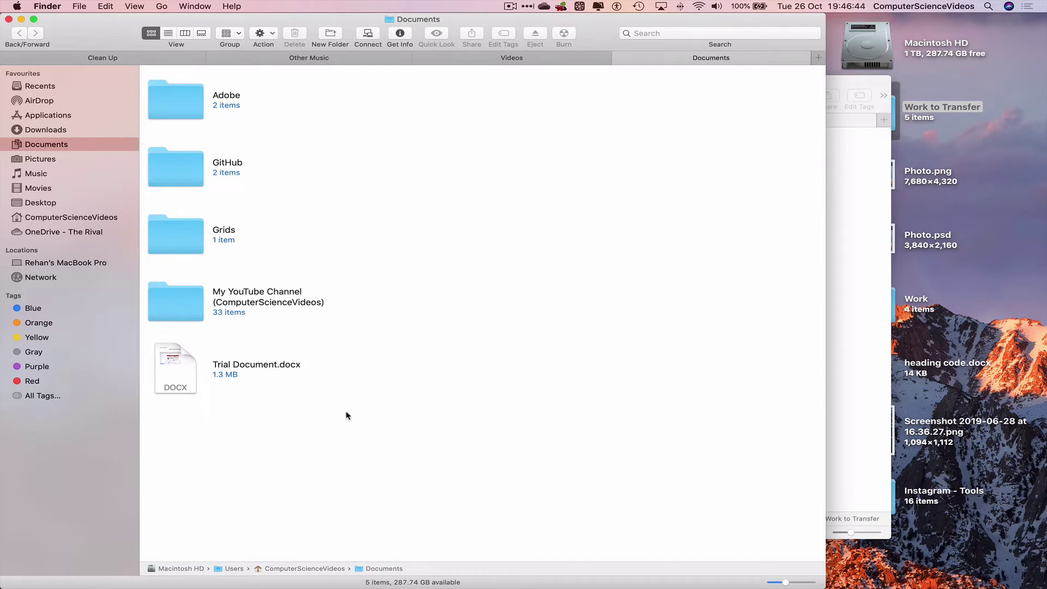
click(193, 371)
right_click(194, 371)
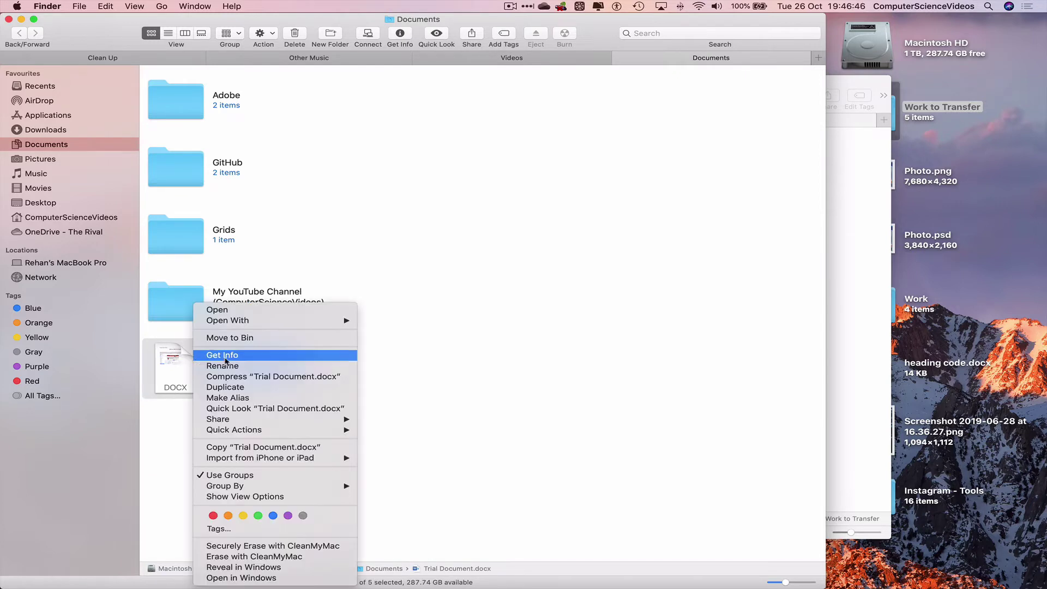
click(242, 449)
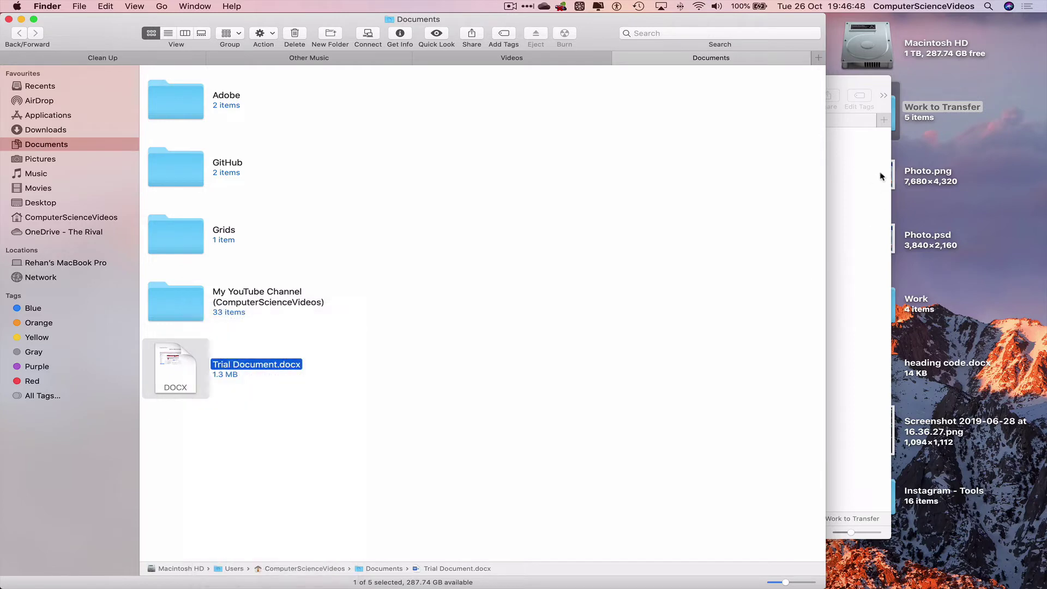
click(873, 178)
drag(769, 81, 767, 60)
right_click(777, 158)
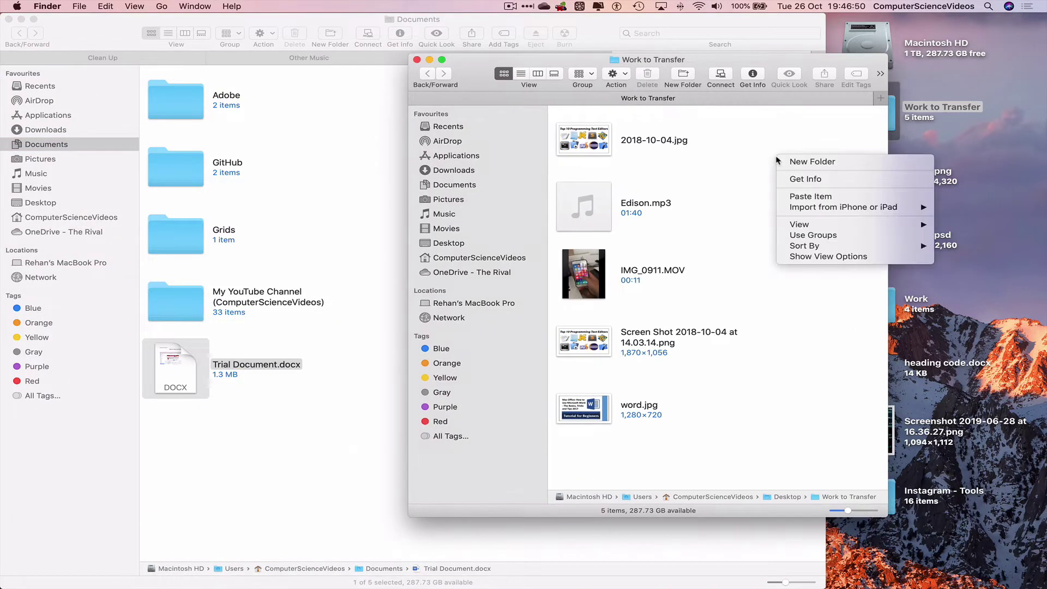
click(827, 196)
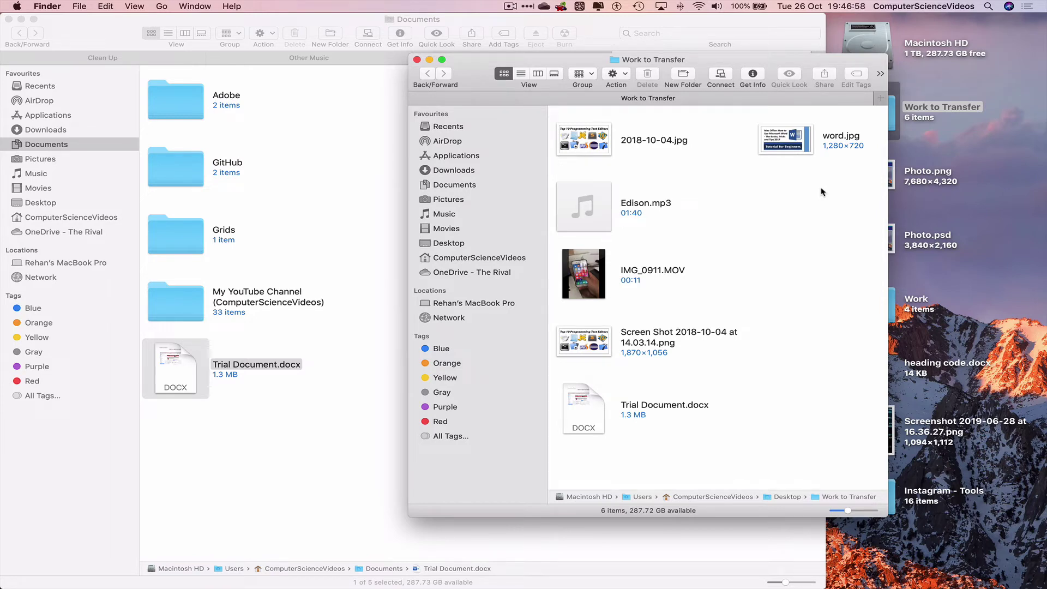
click(416, 59)
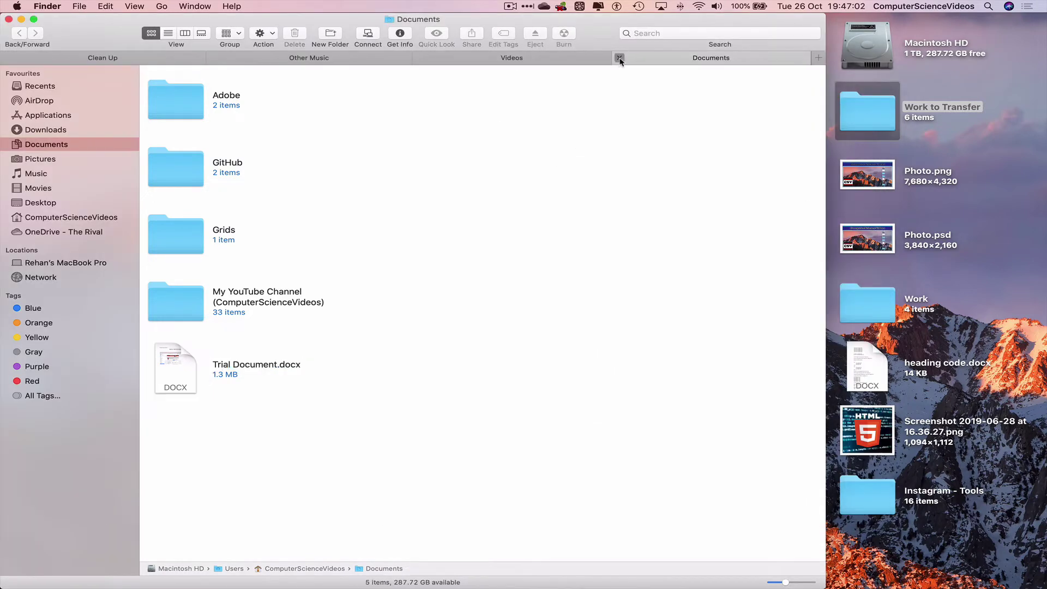
Close the Documents, Videos and Other Music views and show AirDrop's nearby iPhone and MacBook Air.
click(619, 58)
click(555, 58)
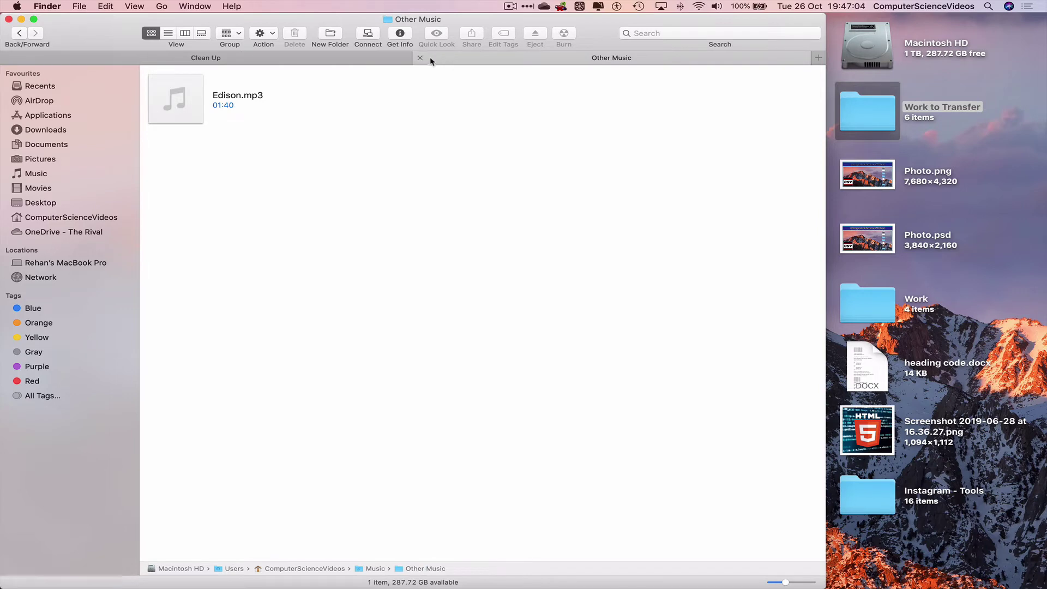
click(420, 57)
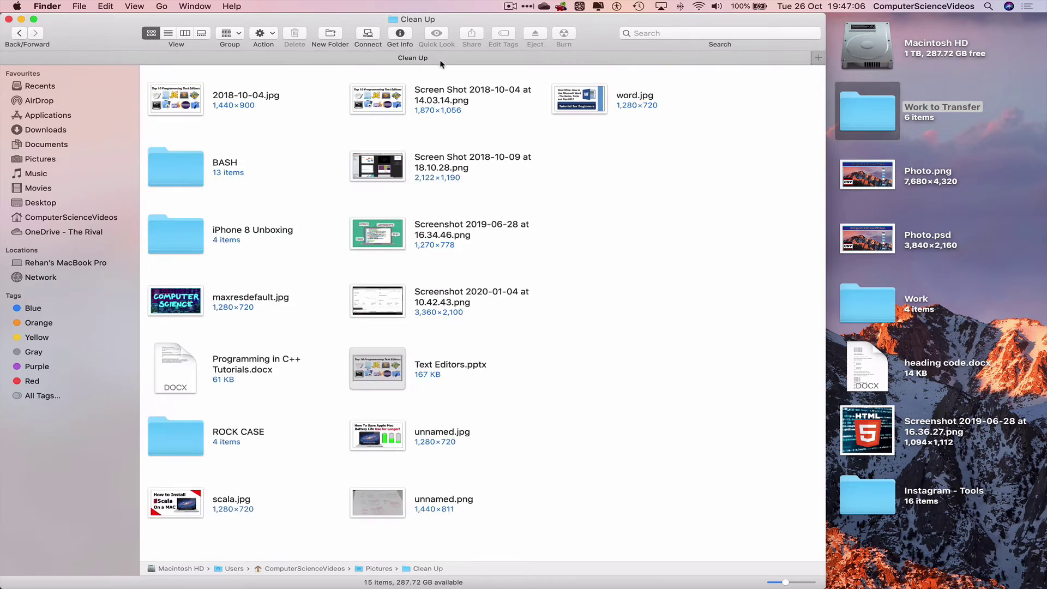
click(42, 101)
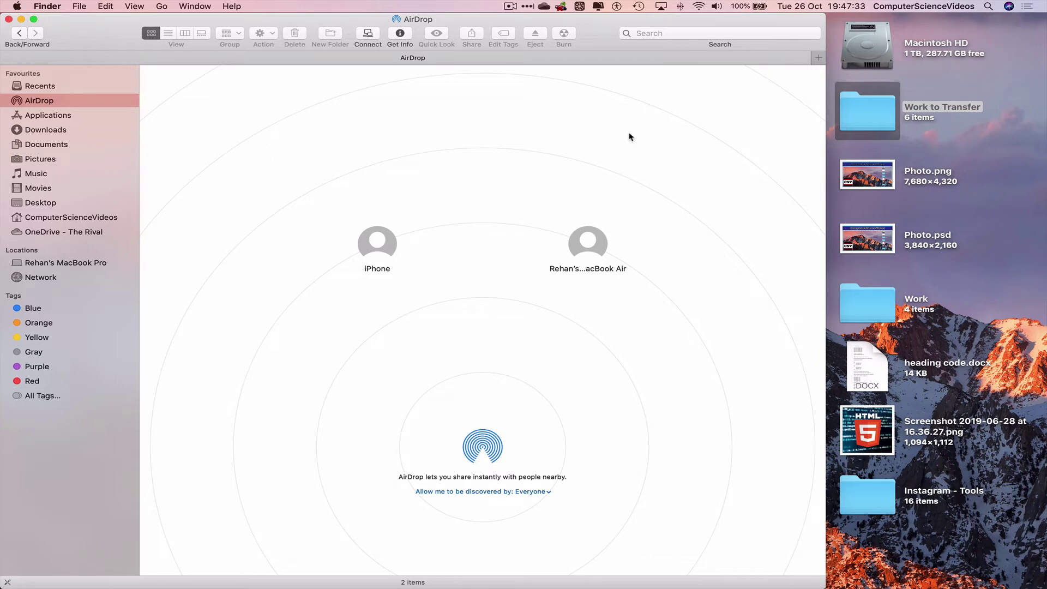
Drag the Work to Transfer desktop folder onto the MacBook Air in AirDrop.
click(1024, 144)
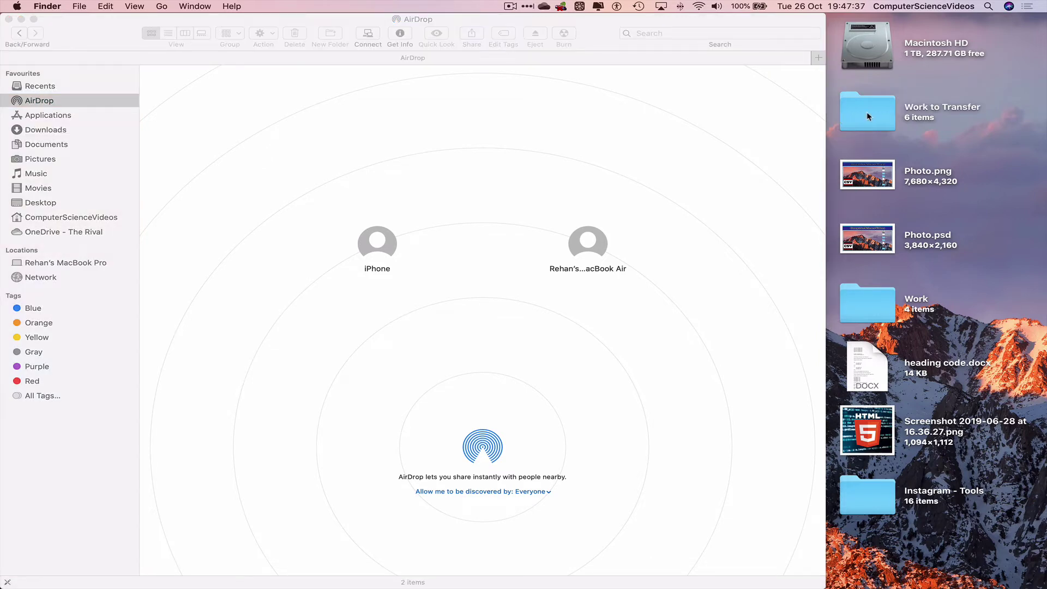
drag(868, 115, 663, 160)
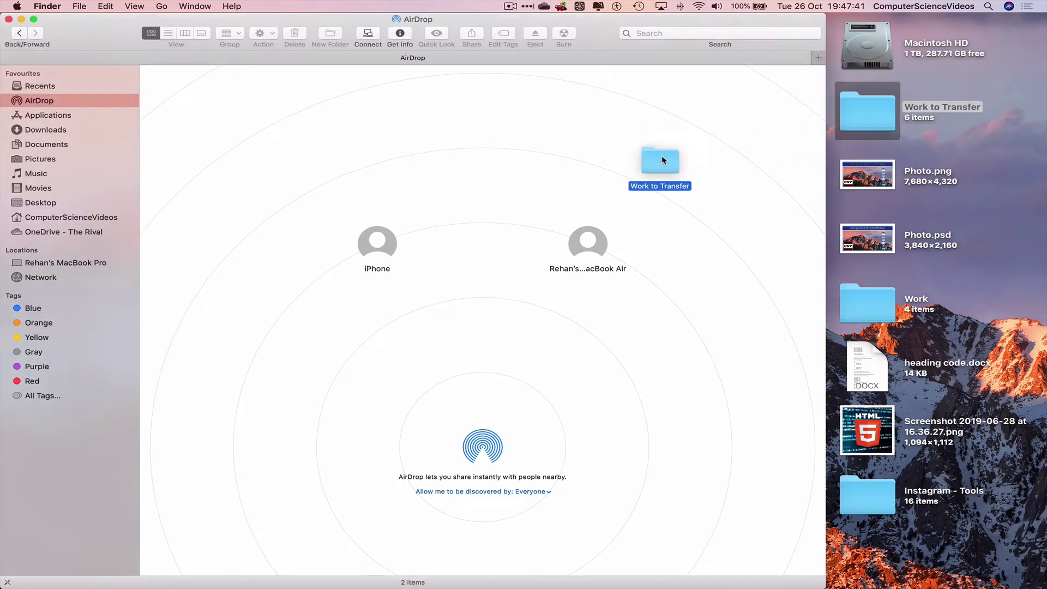
drag(663, 160, 597, 242)
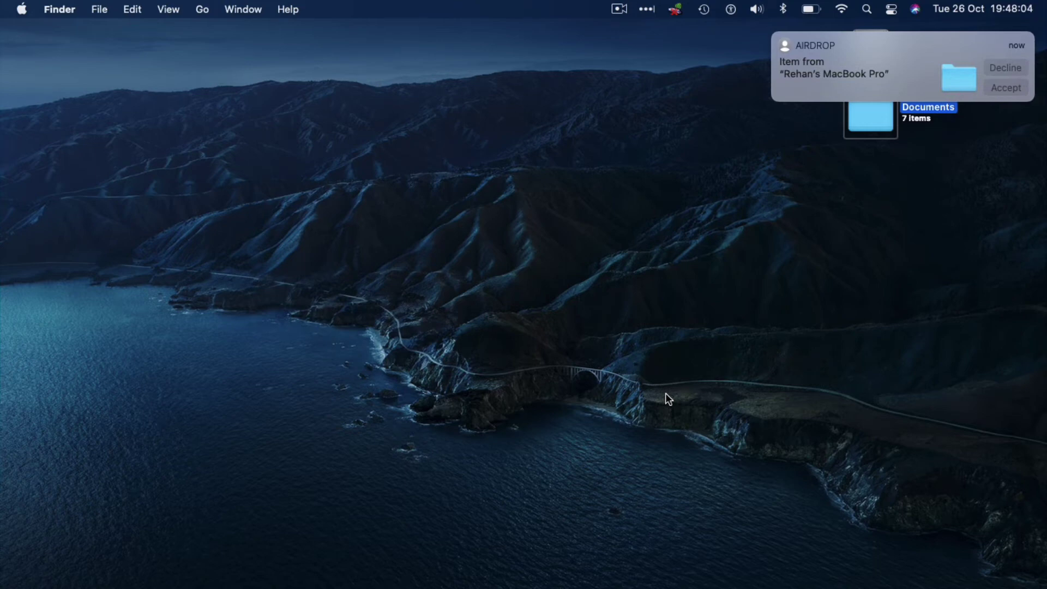
Accept the folder on the receiving Mac, view it in Downloads, and close the sender's AirDrop window.
click(1014, 88)
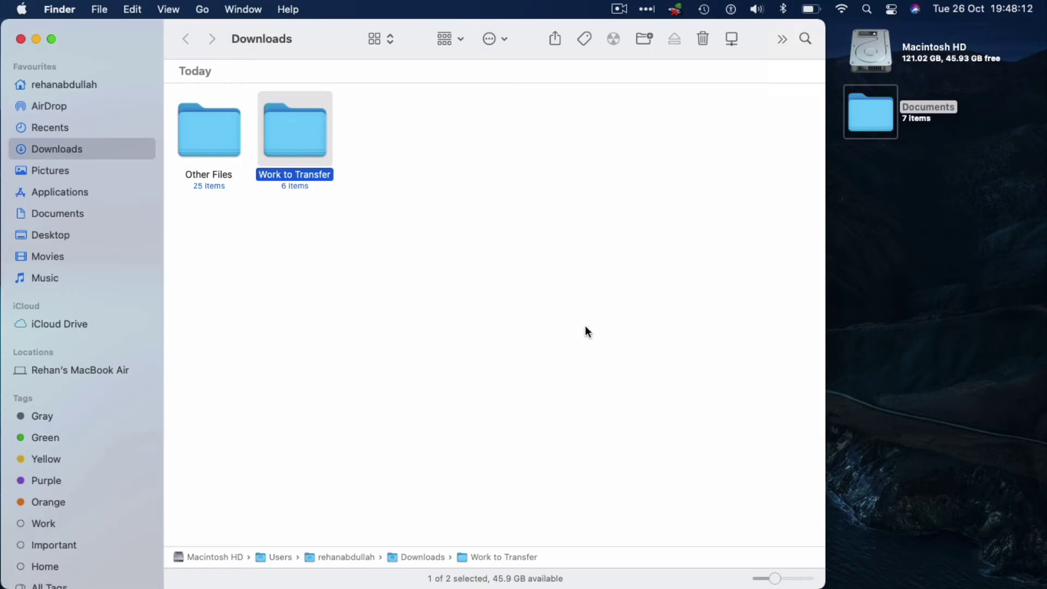
click(584, 331)
double_click(296, 114)
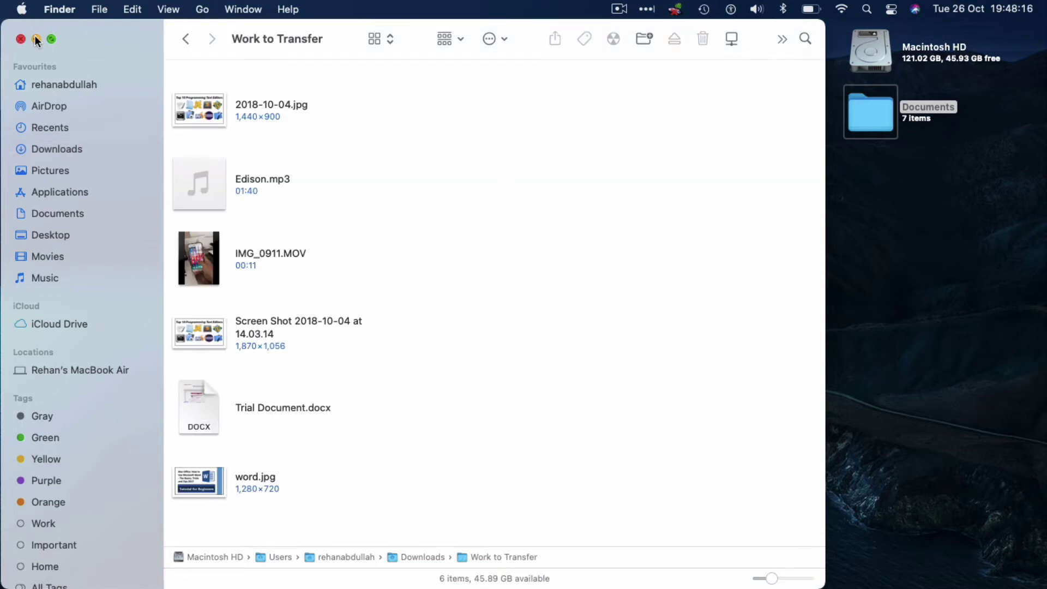
click(21, 39)
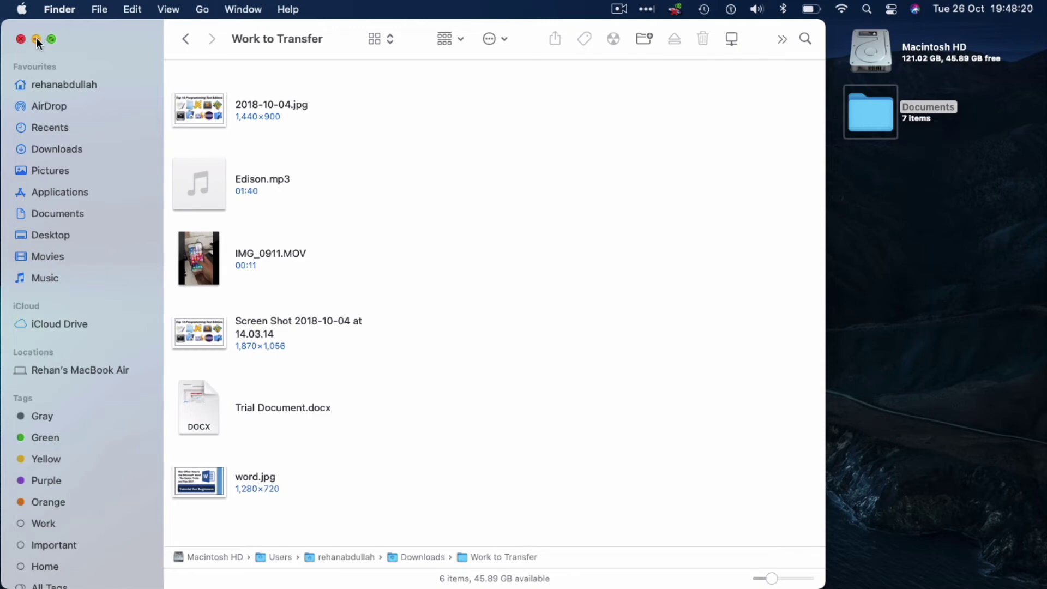
click(36, 39)
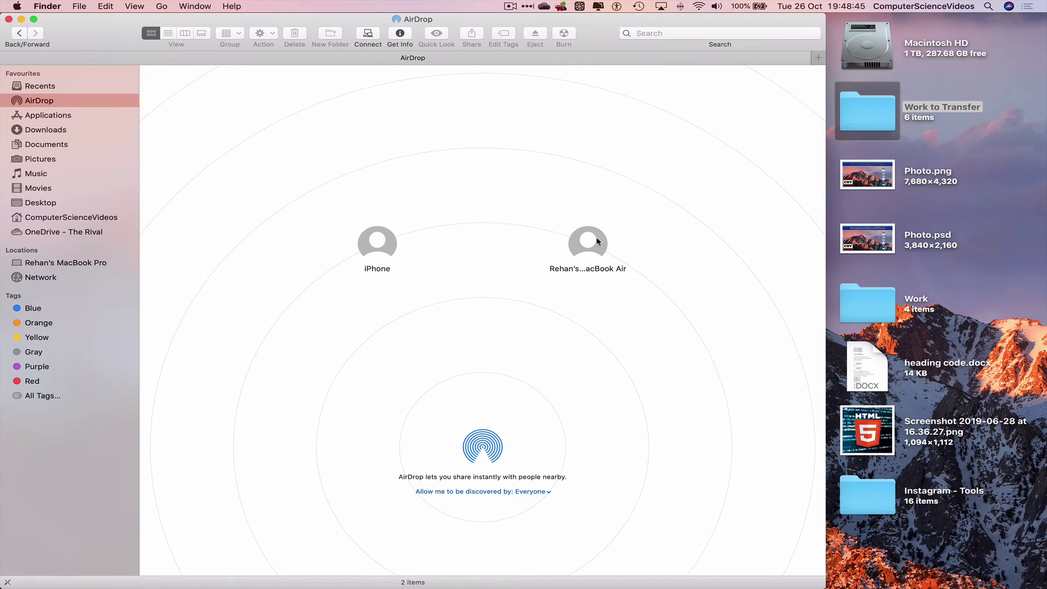
click(8, 19)
click(594, 103)
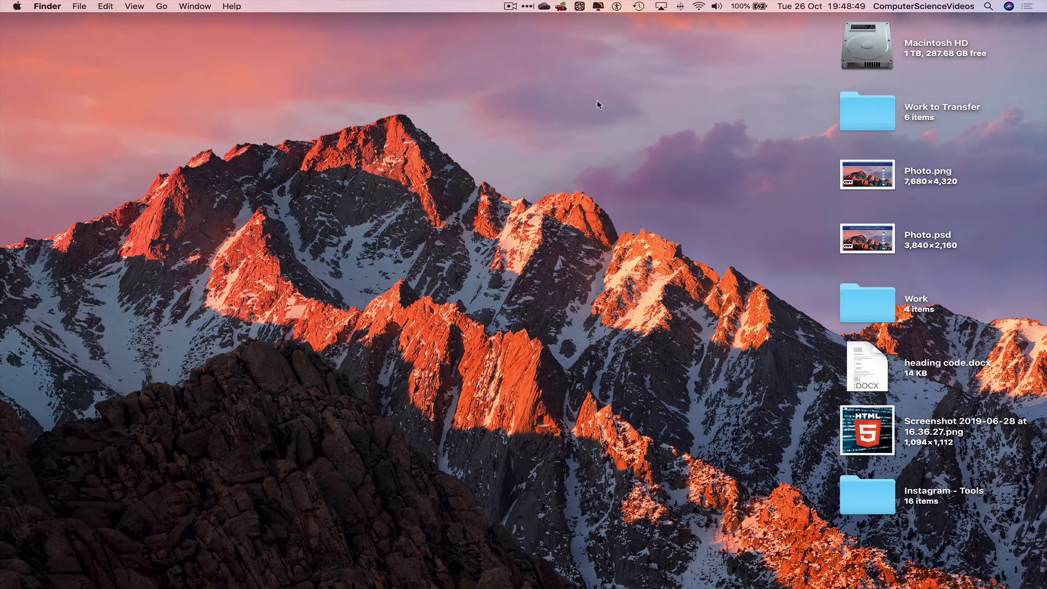